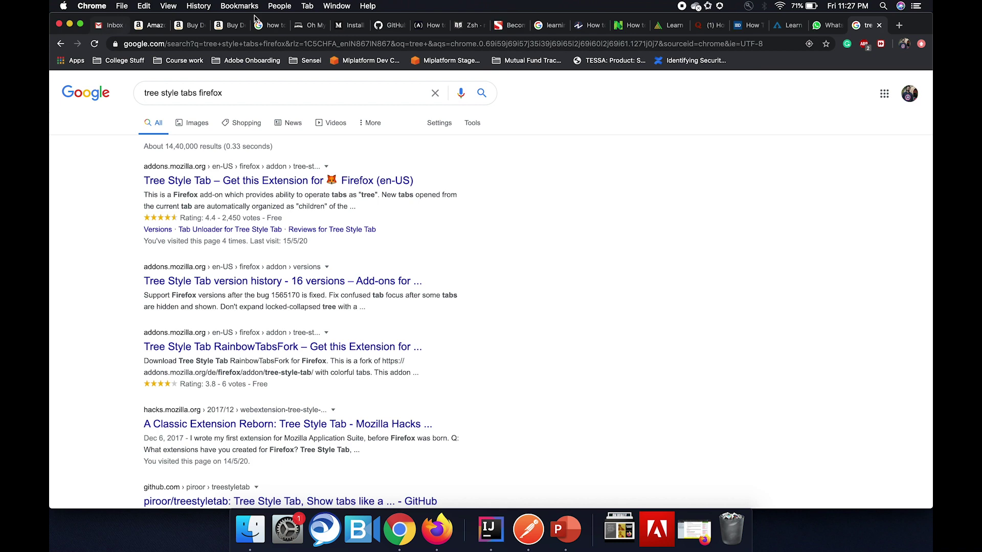
- In Chrome, view the Gmail inbox, Amazon laptop results, Dell product page and oh my zsh search tabs
click(114, 31)
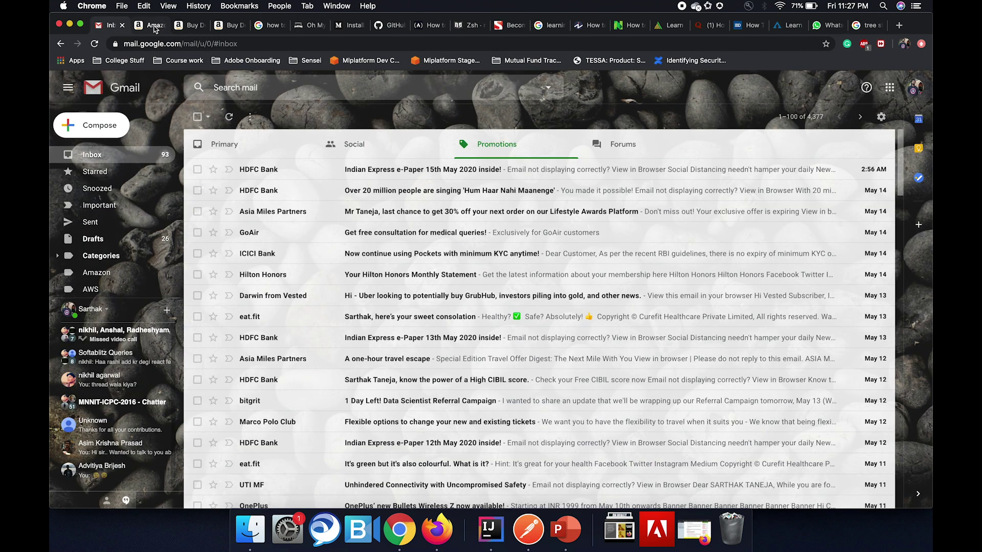
click(151, 25)
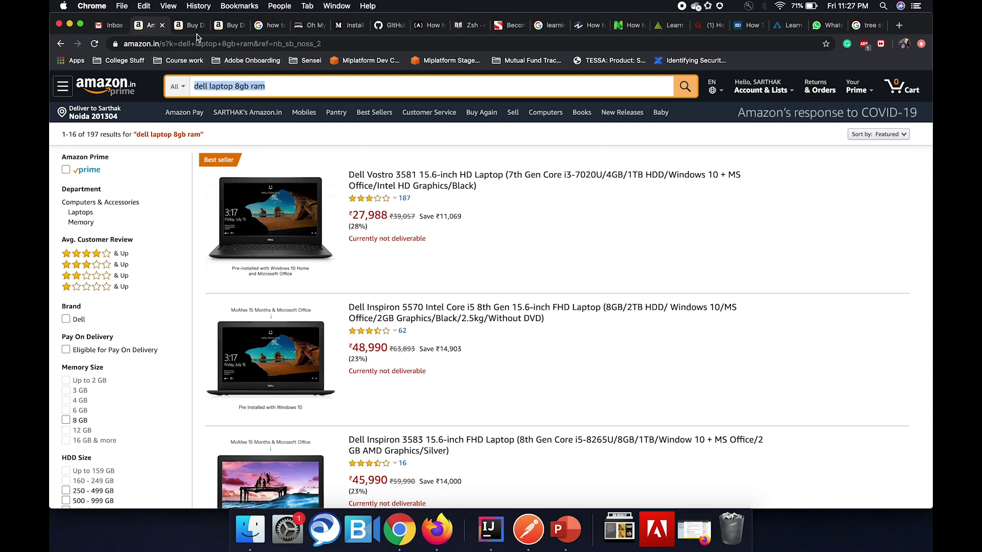
key(super+4)
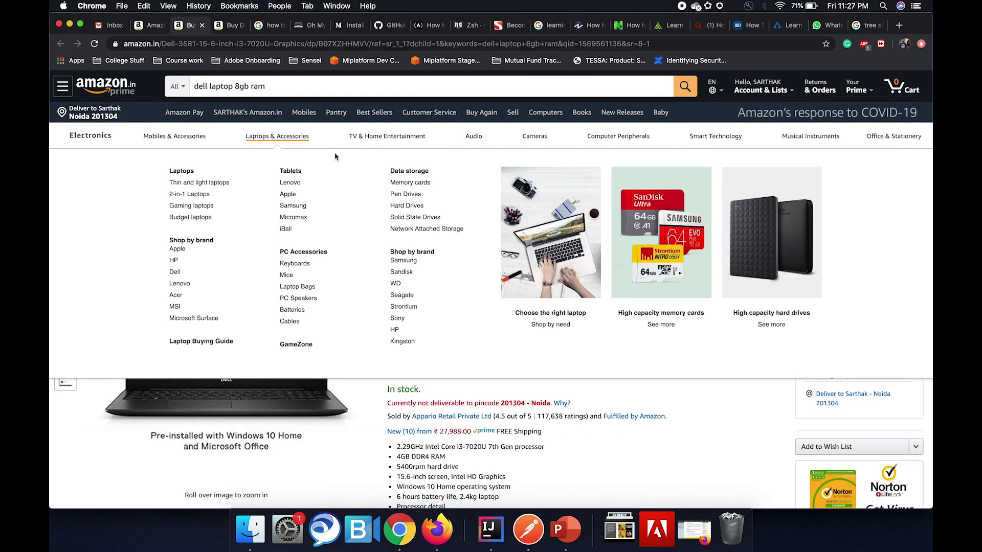
key(super+5)
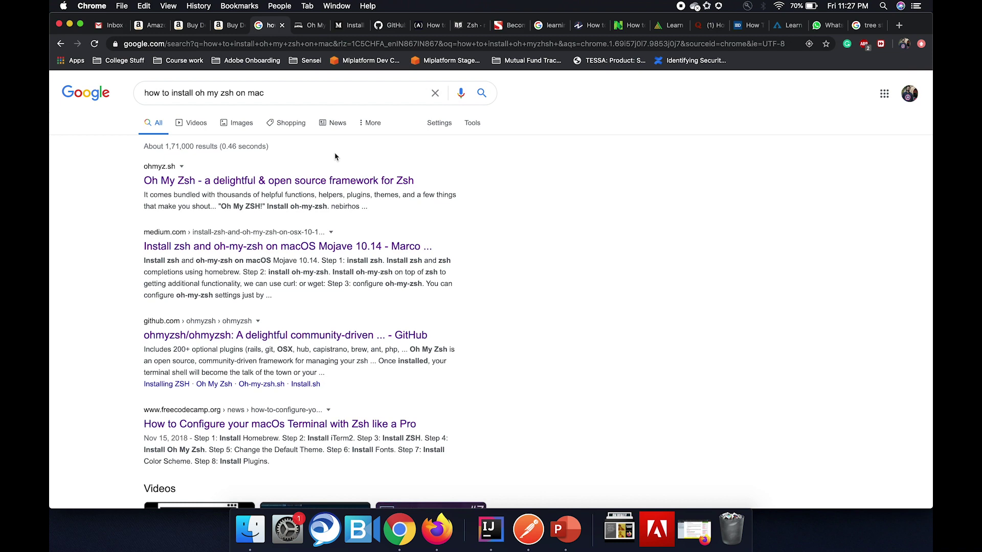
- Step through the zsh, stock-market, Quora and WhatsApp tabs to the tree style tabs search
key(ctrl+Tab)
key(ctrl+Tab)
key(ctrl+Tab)
key(ctrl+Tab)
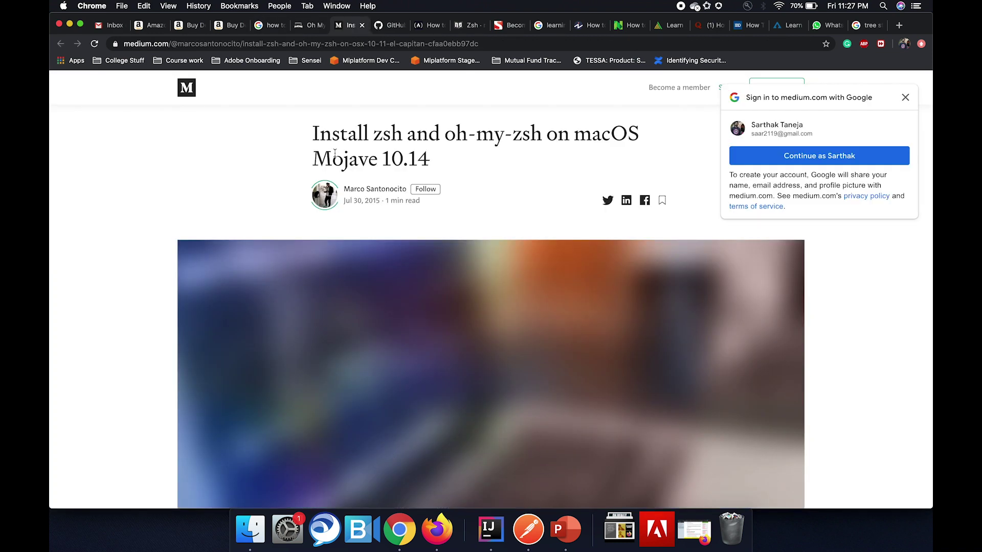
key(ctrl+Tab)
key(ctrl+Tab)
key(ctrl+Tab)
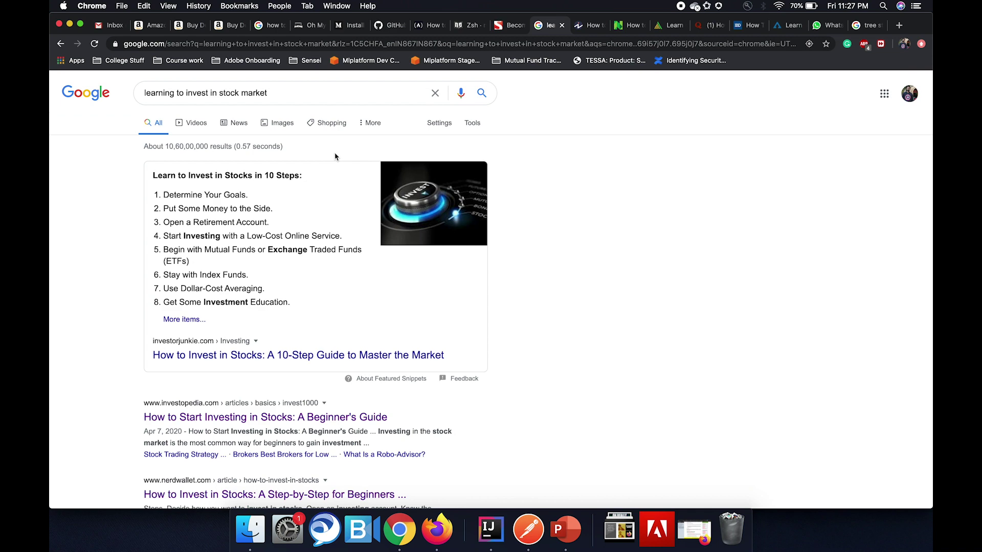
key(ctrl+Tab)
key(ctrl+Tab)
key(ctrl+Tab)
key(ctrl+Tab)
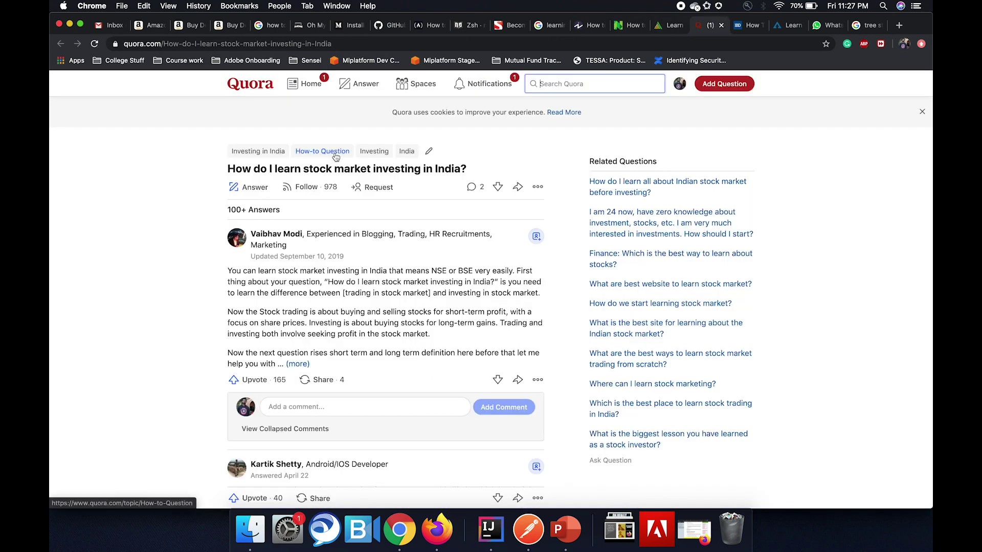
key(ctrl+Tab)
key(ctrl+Tab)
key(ctrl+Tab)
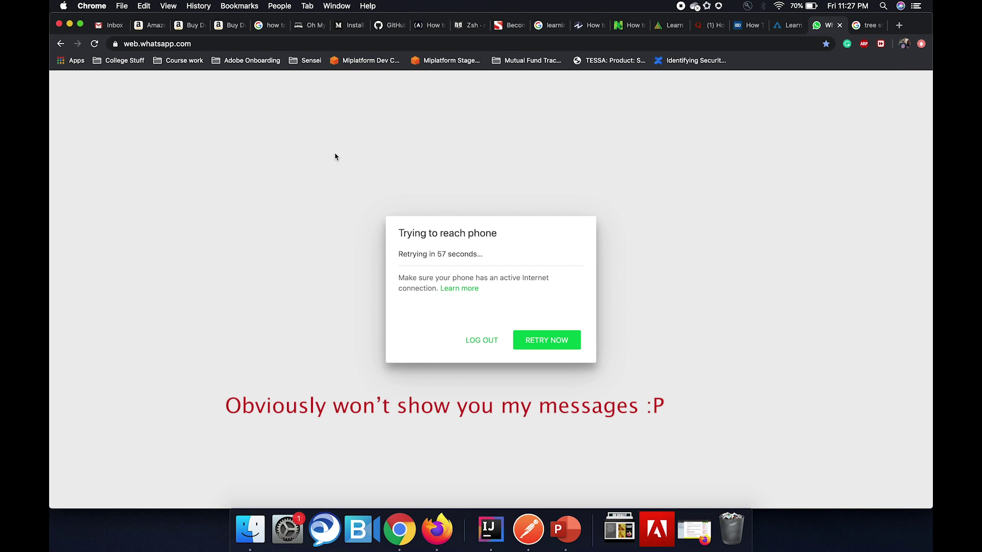
key(ctrl+Tab)
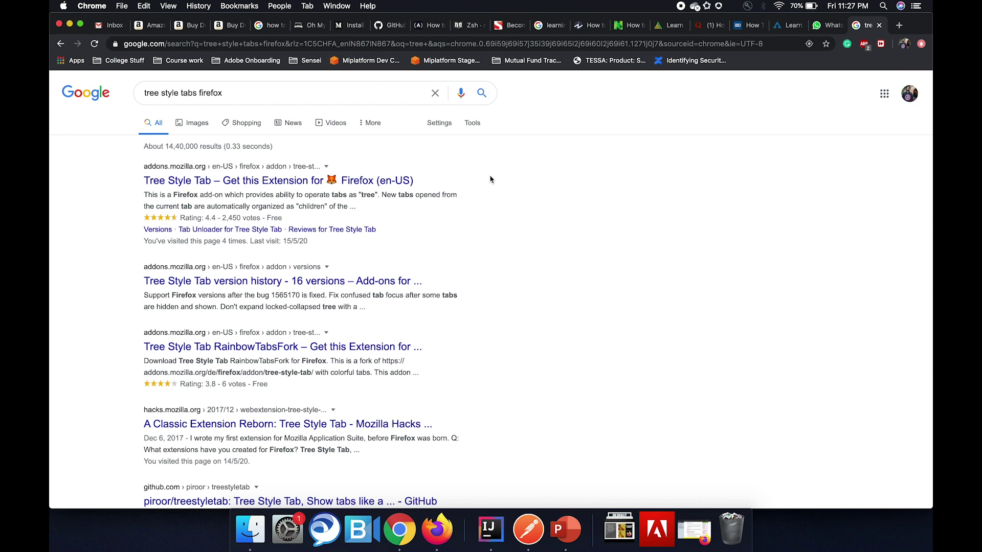
key(super+Tab)
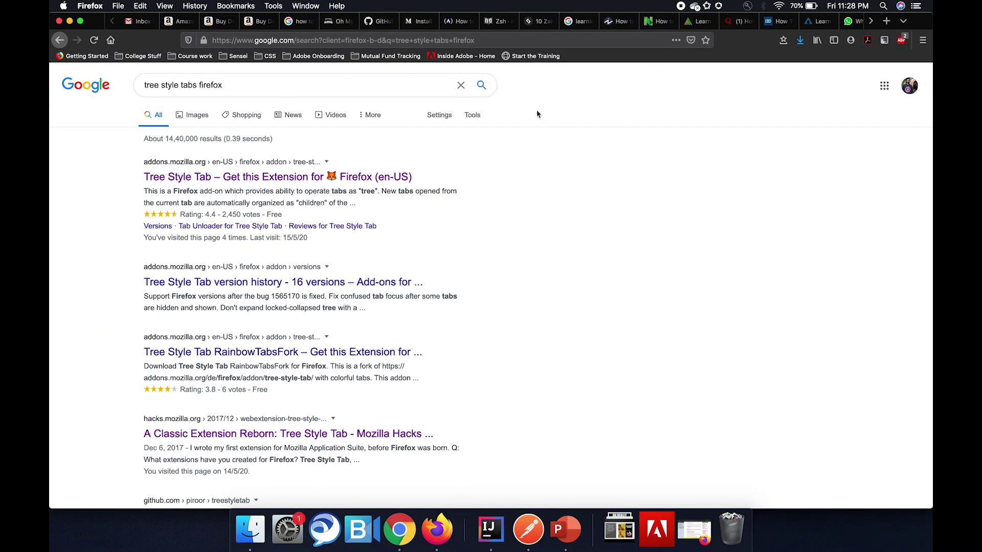
- Compare Chrome with Firefox, then open Firefox's Tree Style Tab sidebar with F1
key(super+Tab)
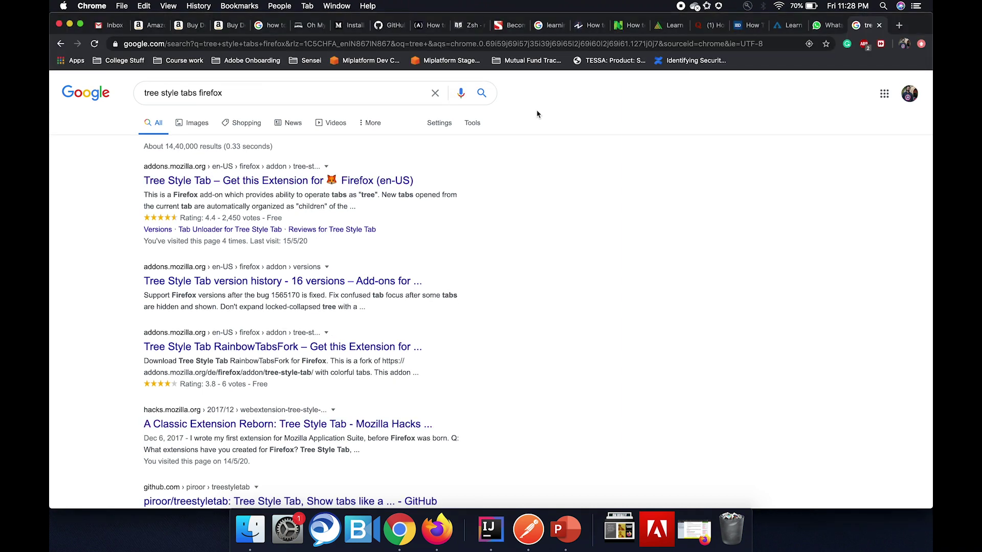
key(super+Tab)
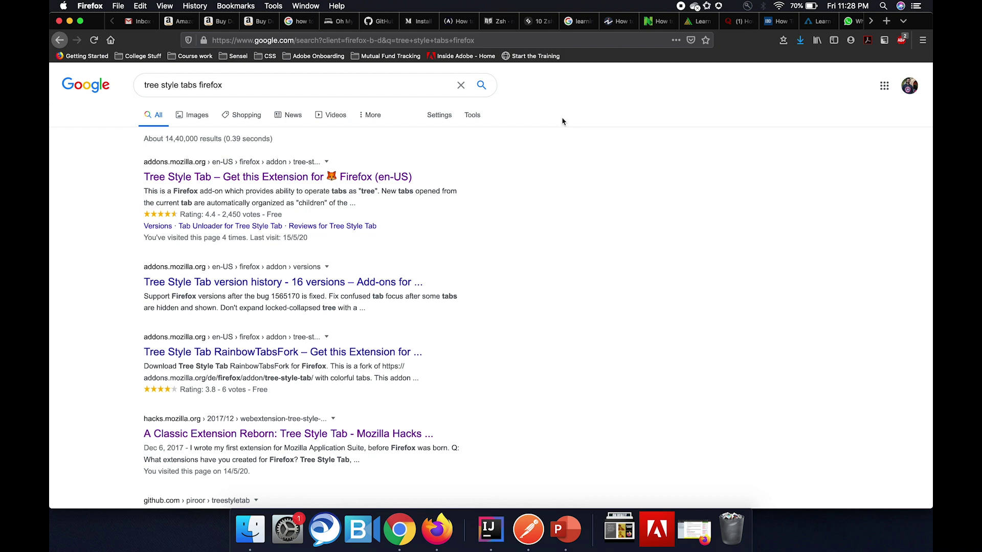
key(F1)
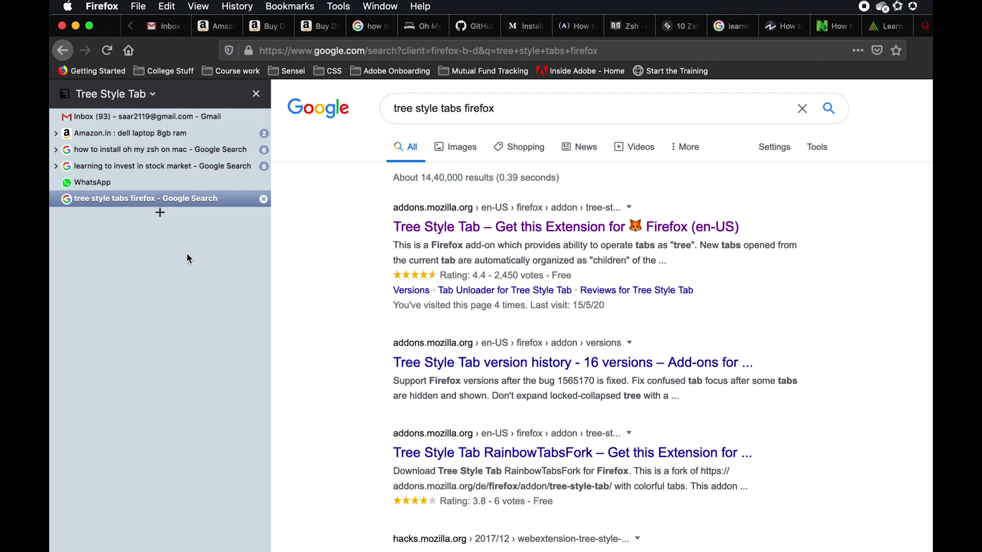
- Expand, then collapse again, the Amazon, zsh and stock-market tab trees in the sidebar
click(56, 134)
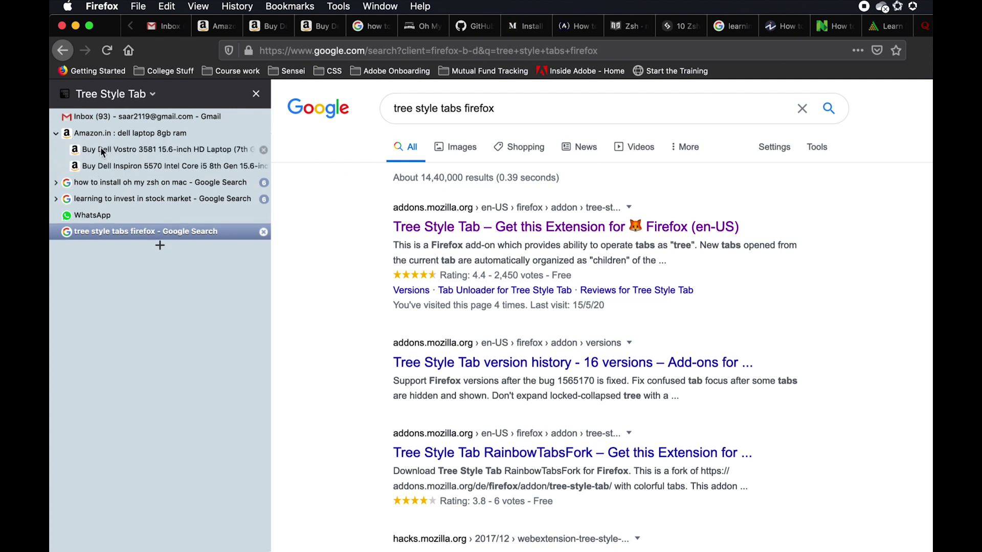
click(55, 183)
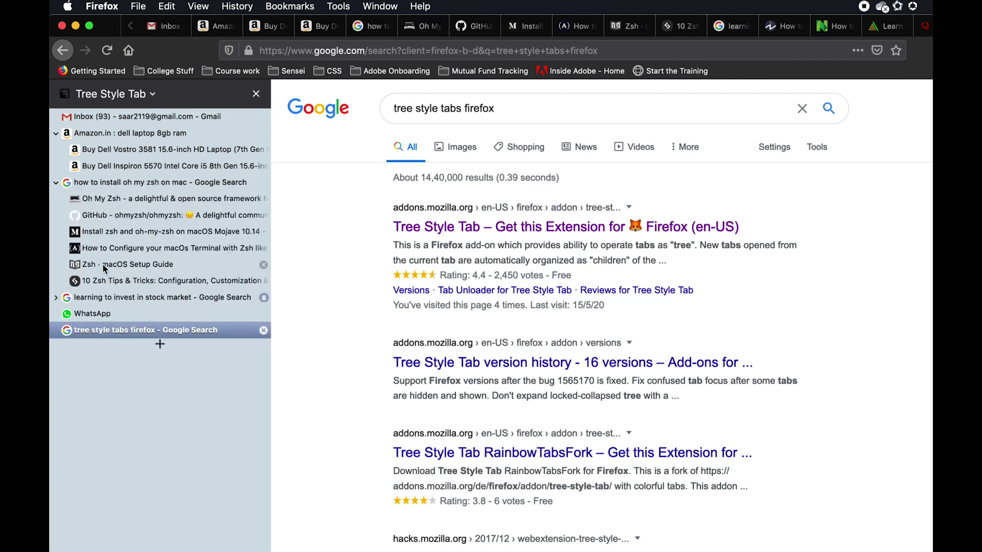
click(56, 298)
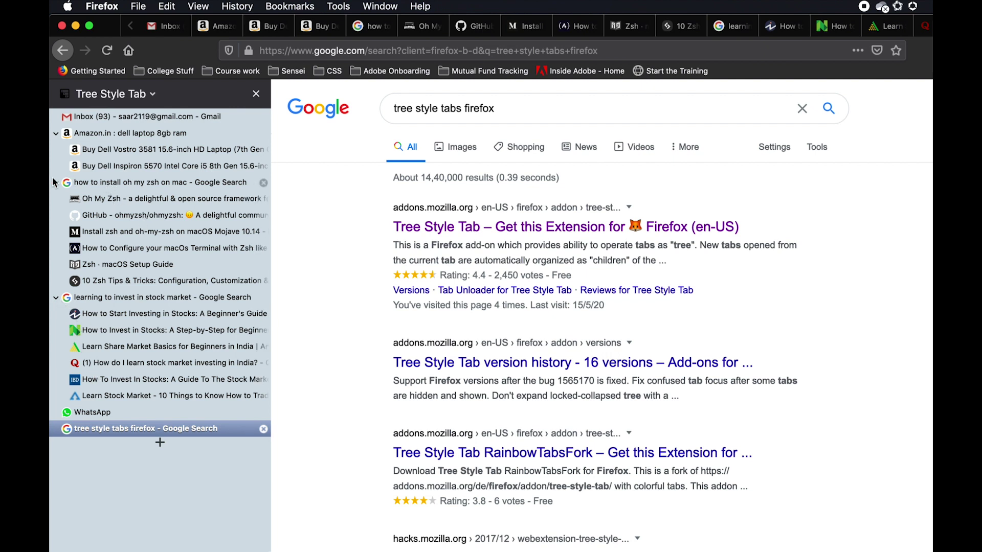
click(55, 134)
click(55, 149)
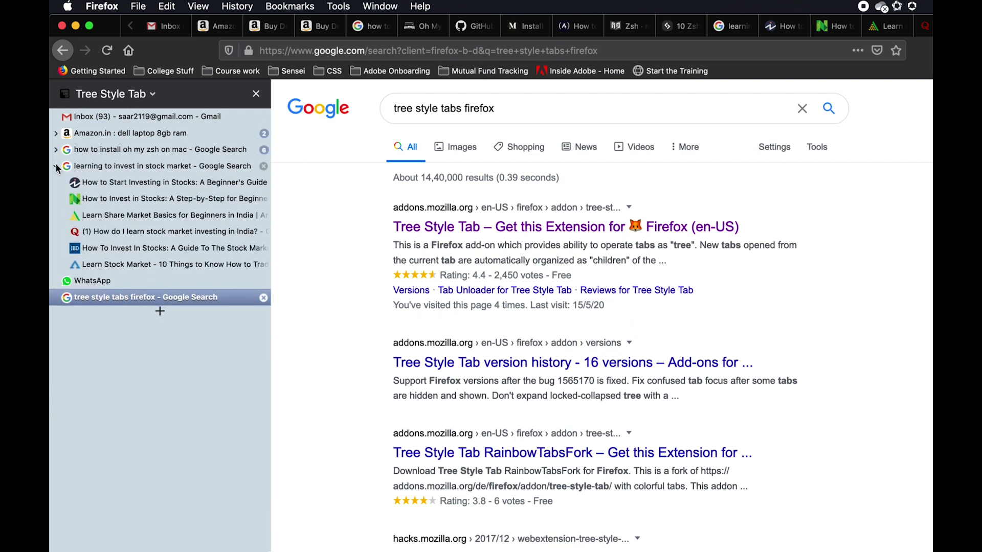
click(56, 165)
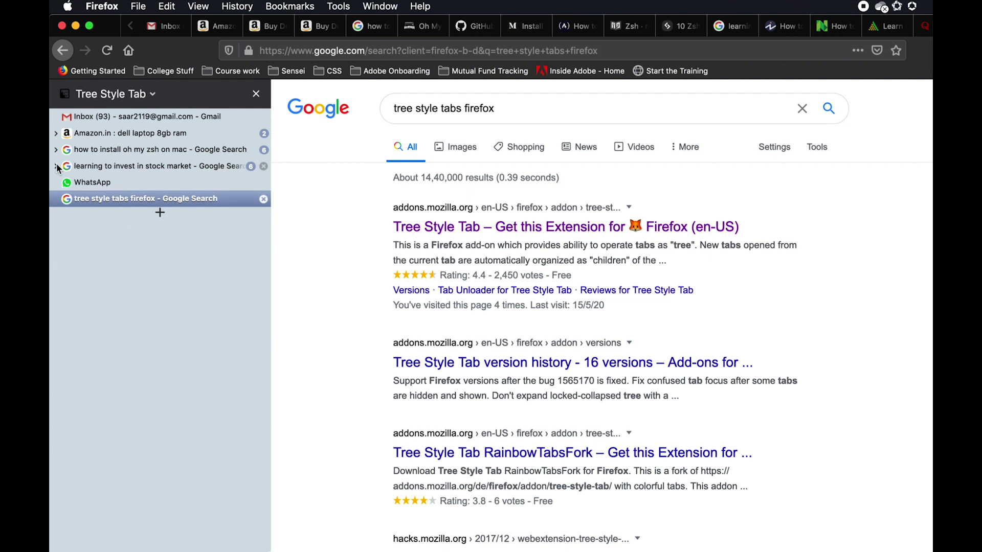
- Re-expand the Amazon tree, then fold the zsh and Amazon trees so only parents show
click(56, 134)
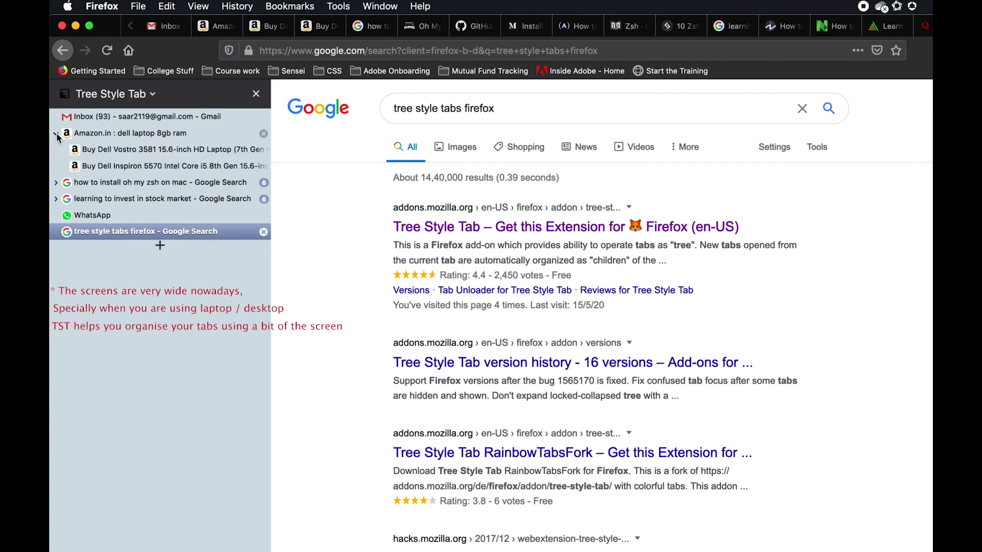
click(56, 183)
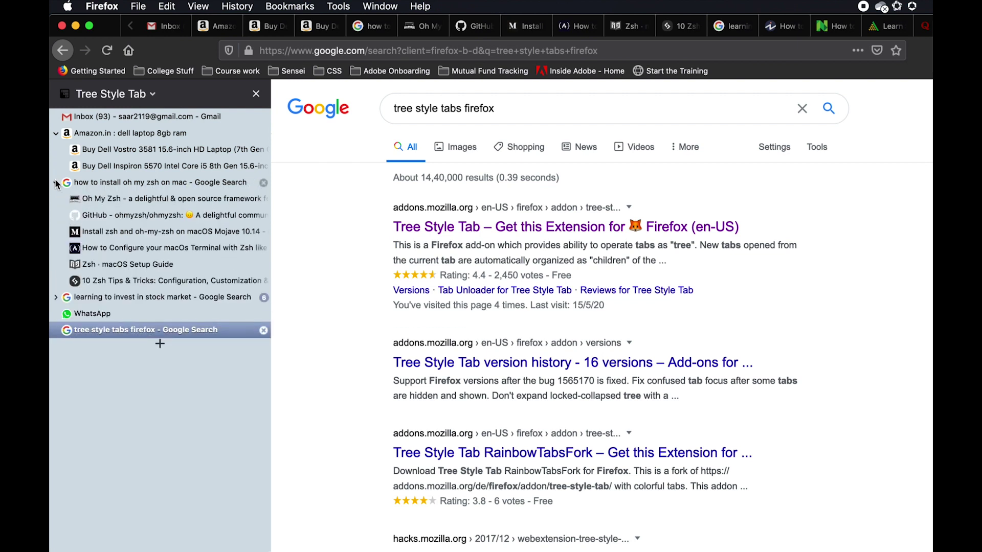
click(55, 182)
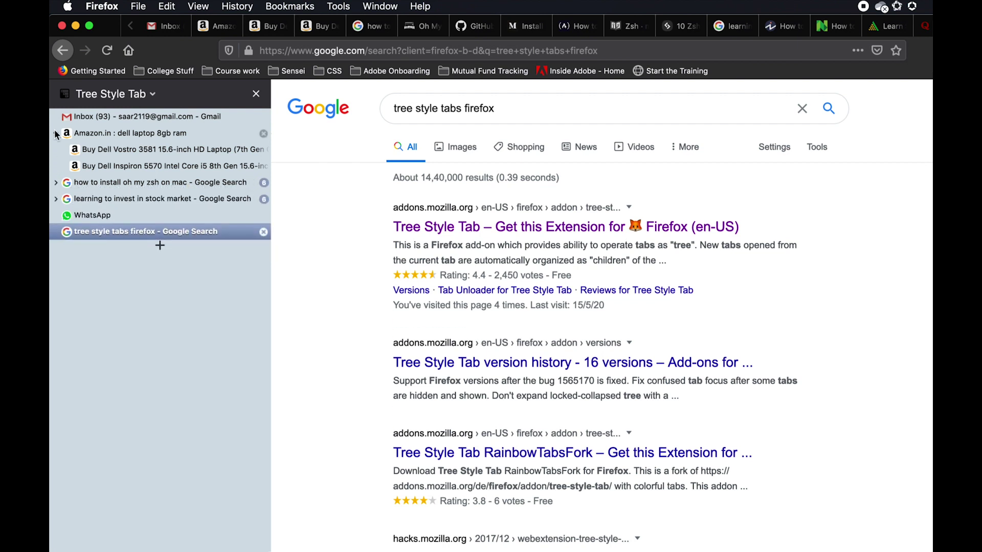
click(55, 132)
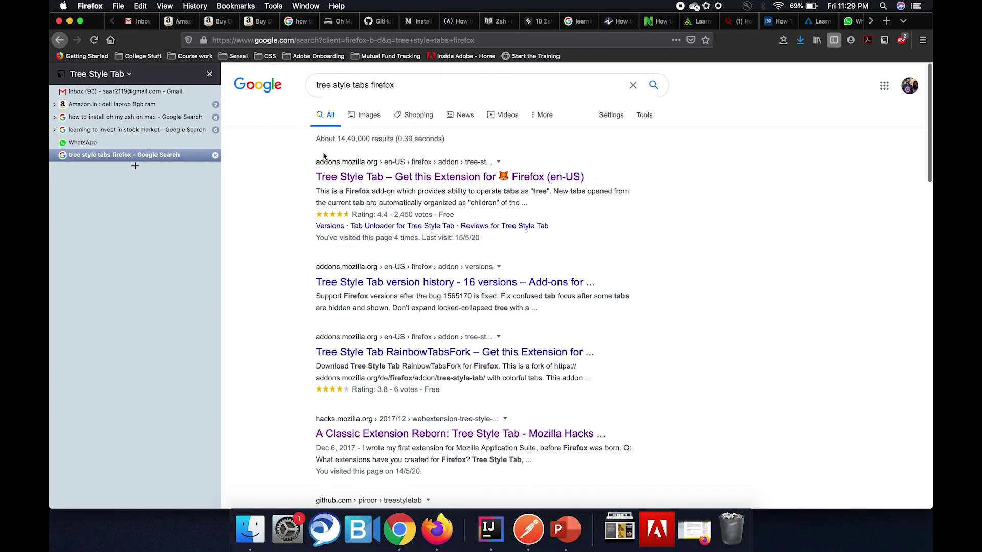
- Open the Tree Style Tab result as a child tab, view it, then collapse the search group
super+click(352, 179)
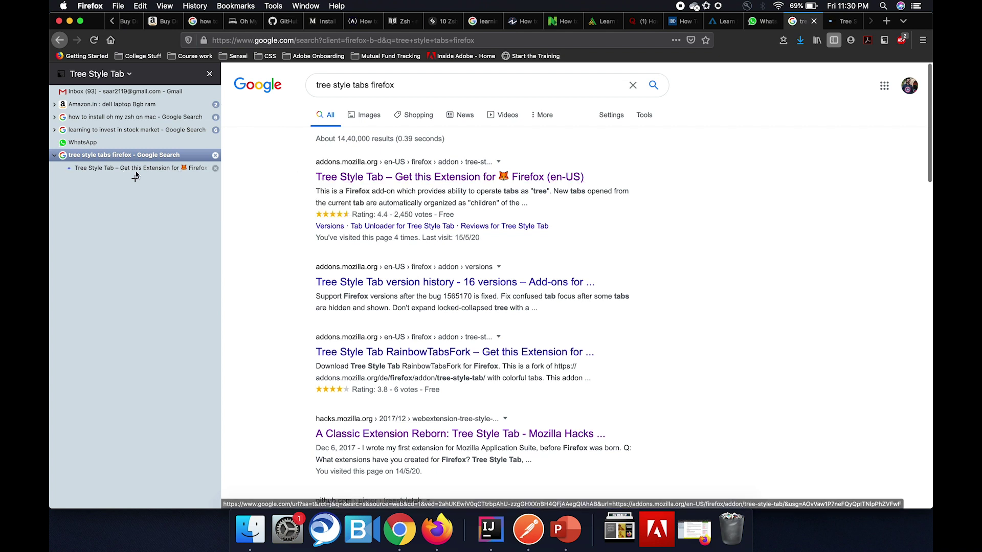
click(125, 169)
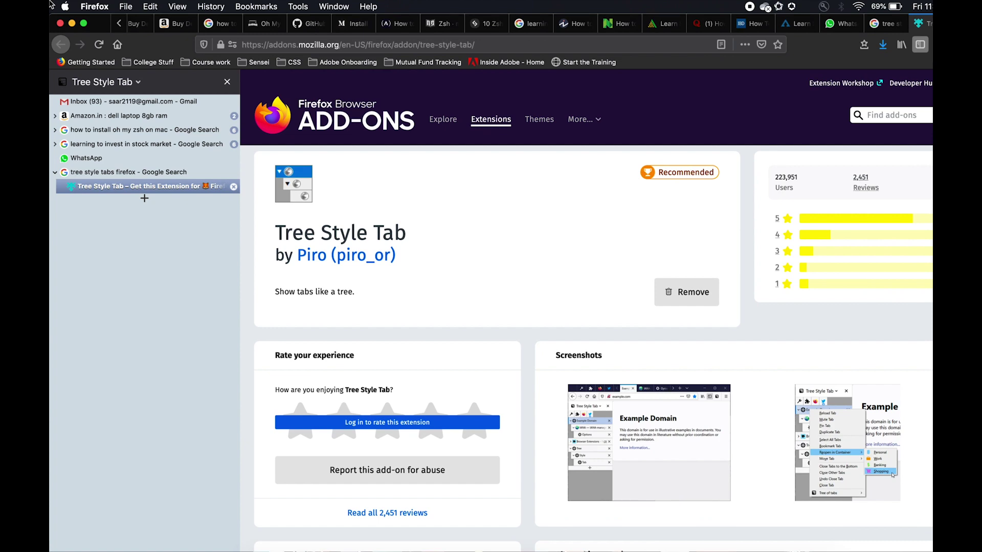
click(54, 173)
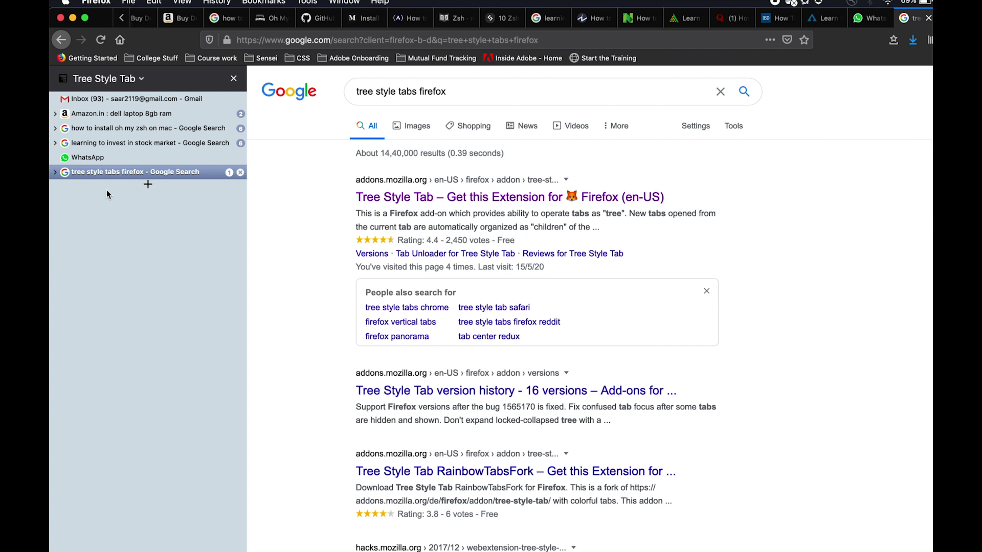
- Pin the WhatsApp and Gmail inbox tabs in the Tree Style Tab sidebar
right_click(168, 155)
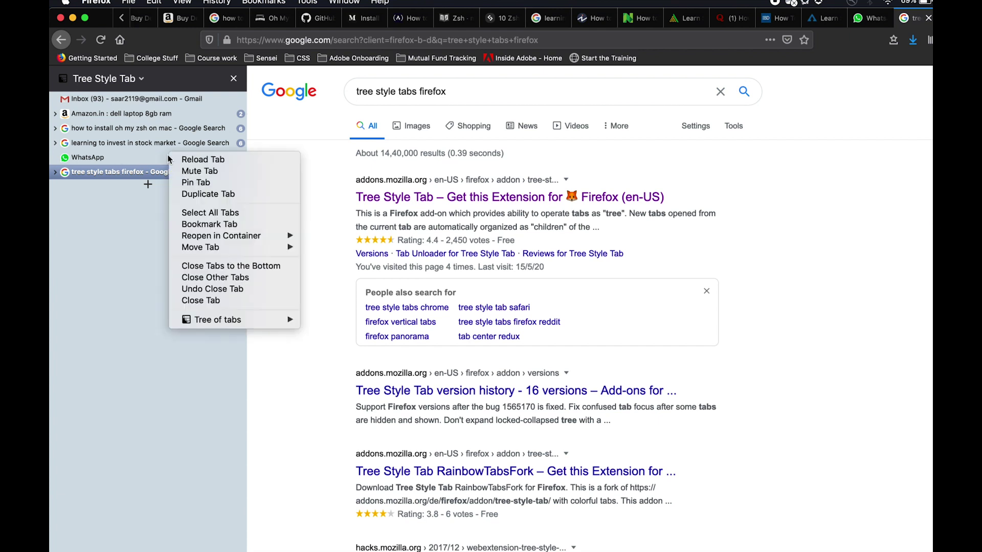
click(195, 182)
right_click(125, 113)
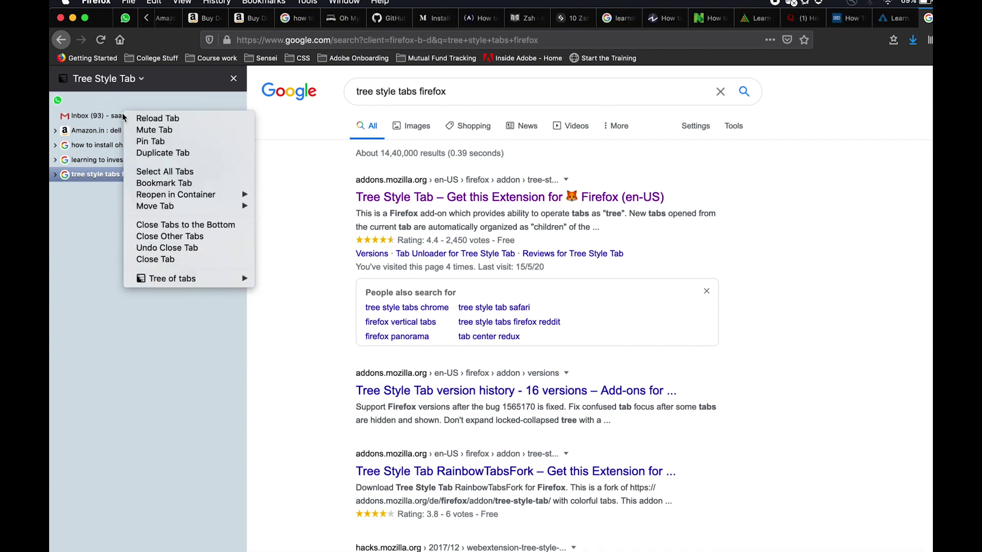
click(153, 142)
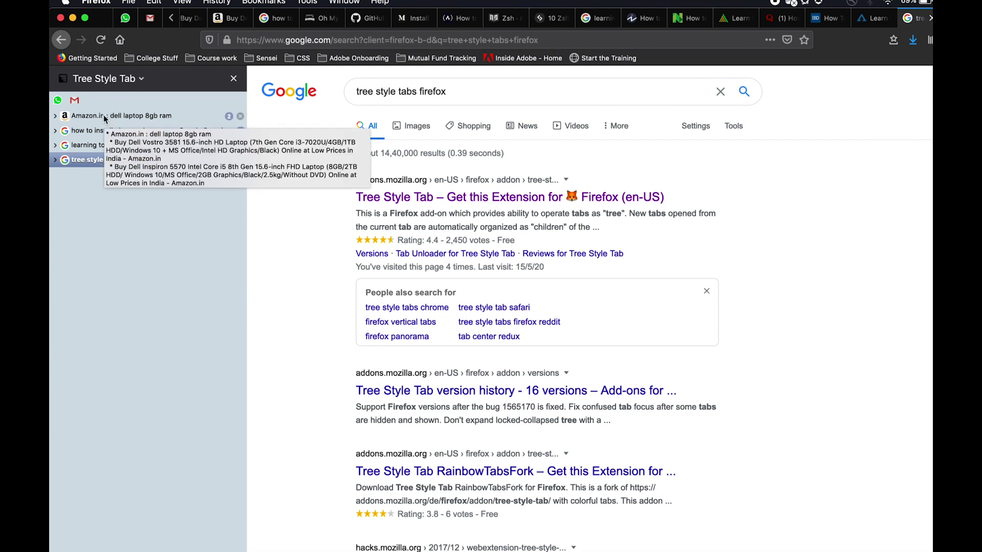
- Expand the Amazon, zsh, stock-market and tree style tabs trees, then view the pinned WhatsApp and Gmail tabs
click(56, 116)
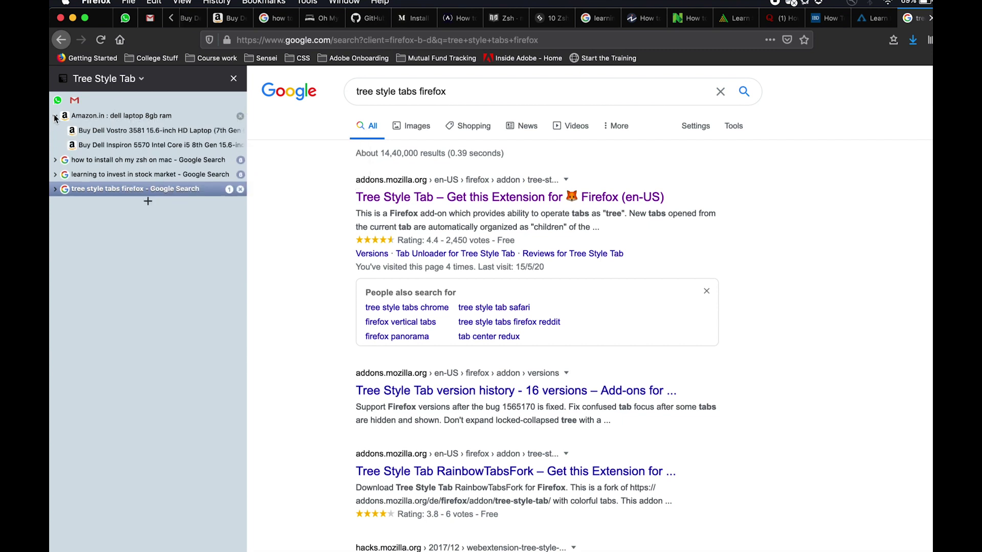
click(54, 159)
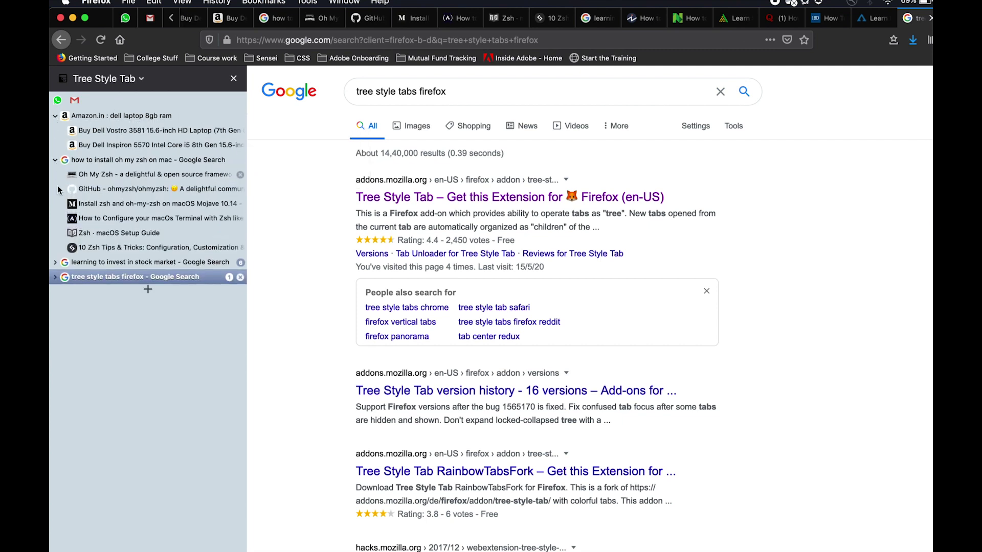
click(54, 262)
click(55, 365)
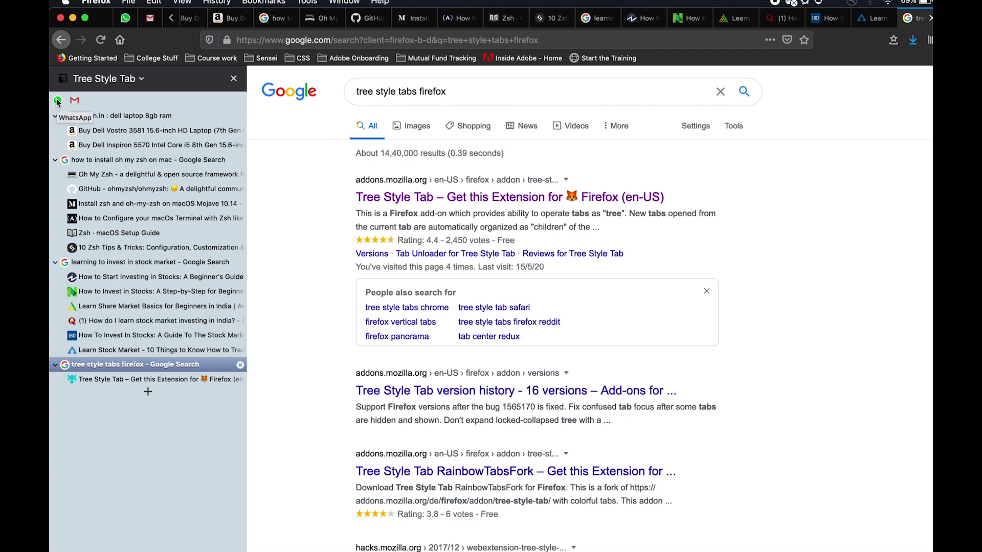
click(57, 101)
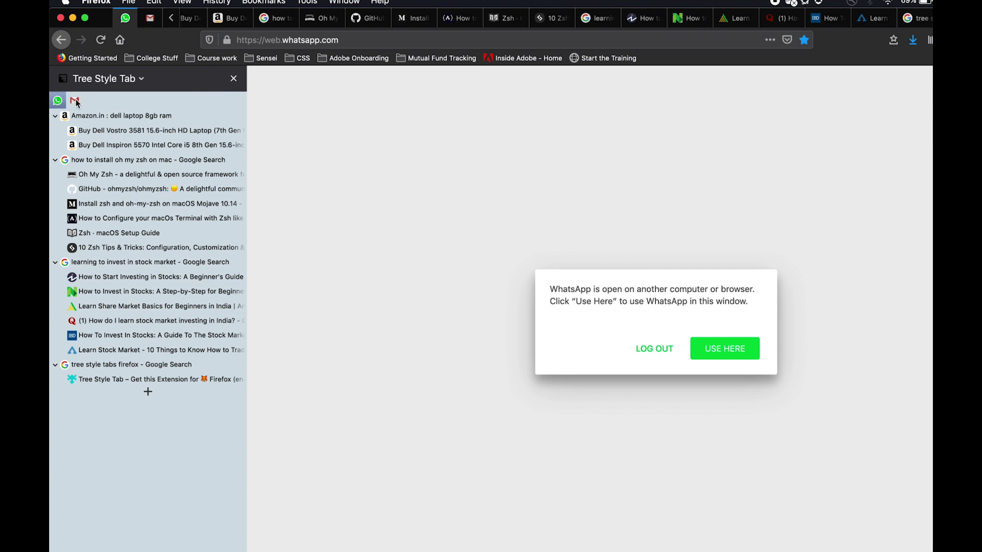
click(75, 101)
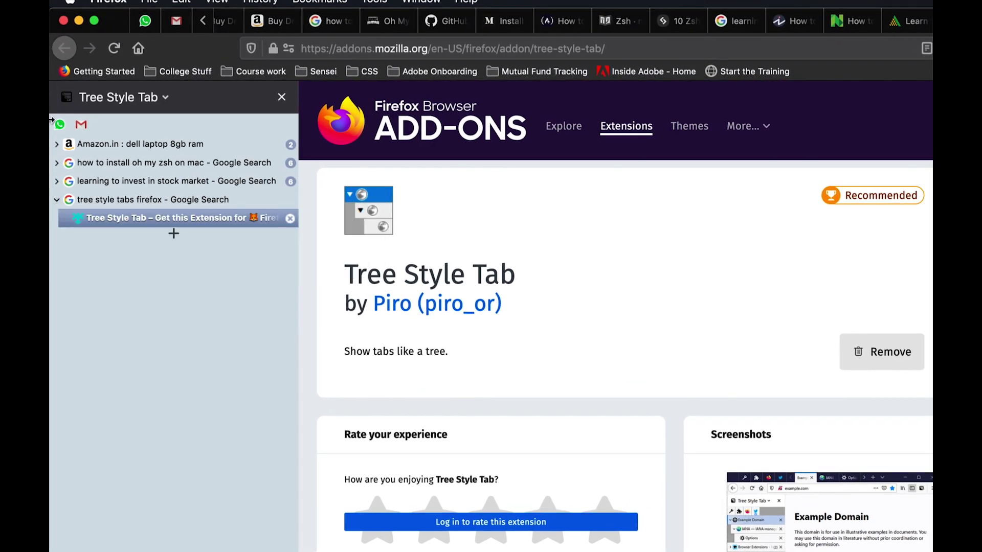
- Expand the oh my zsh and stock market trees and switch to the Tree Style Tab add-on tab
click(57, 163)
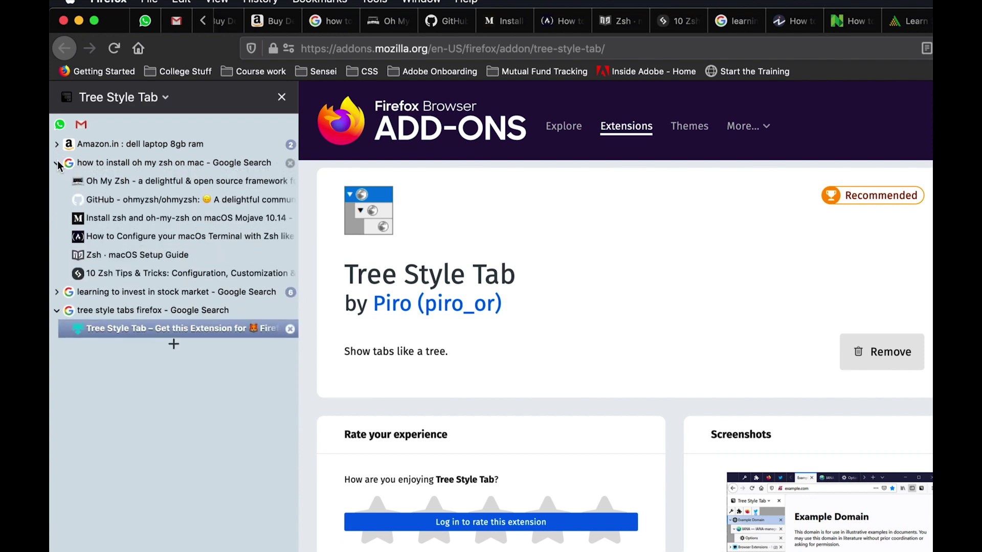
click(57, 292)
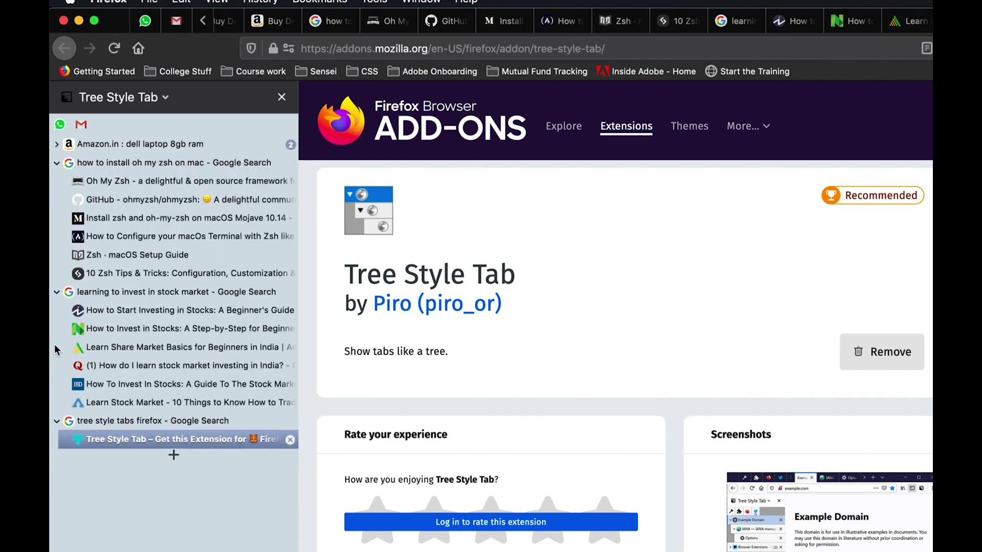
click(57, 421)
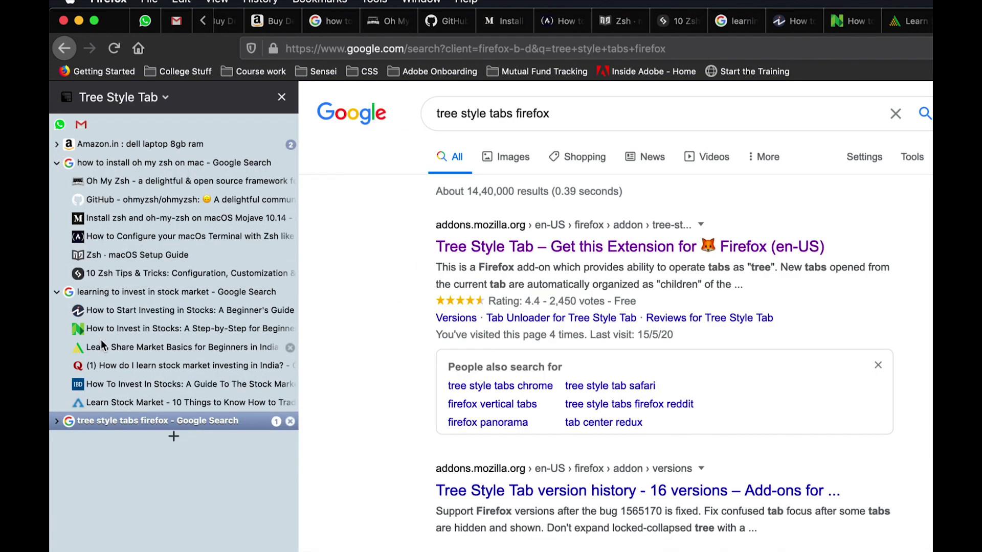
click(57, 421)
click(120, 441)
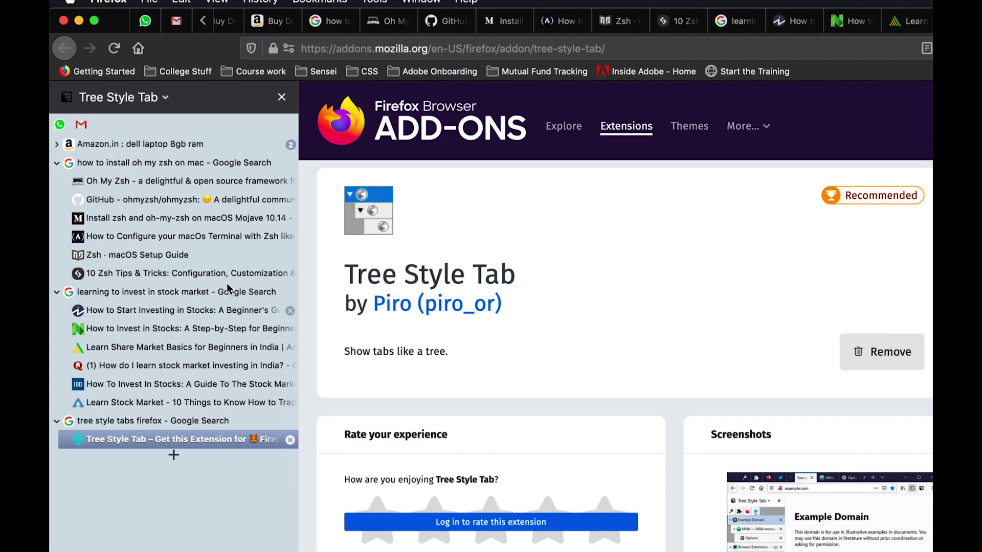